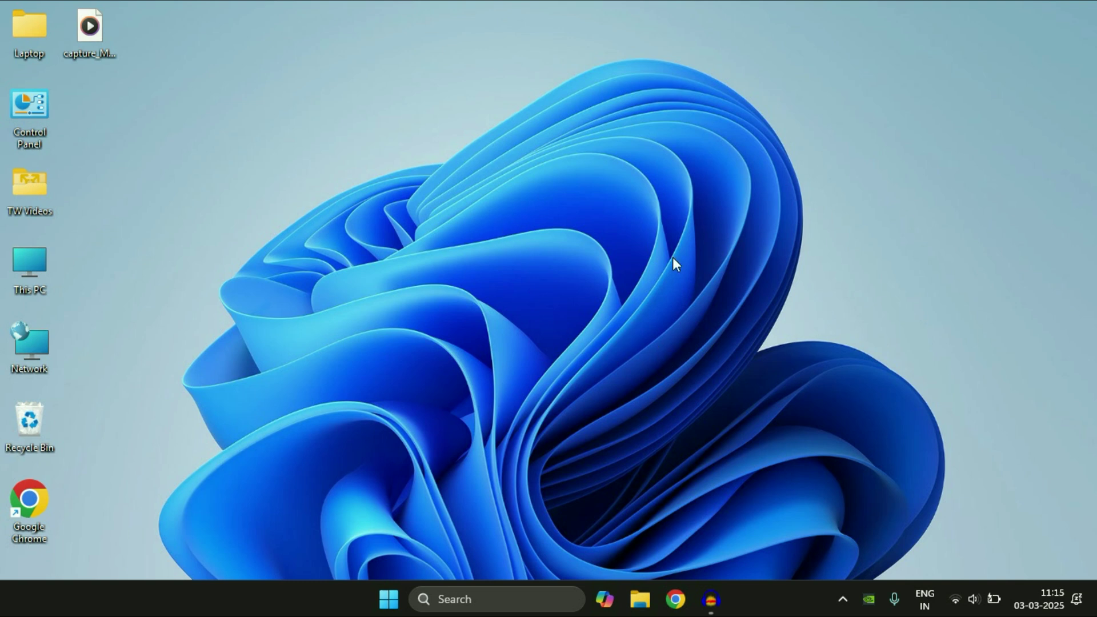
Step: Apply the Windows (light) theme with the Light Bloom background, then close Settings
{"action": "right_click", "coordinate": [455, 172]}
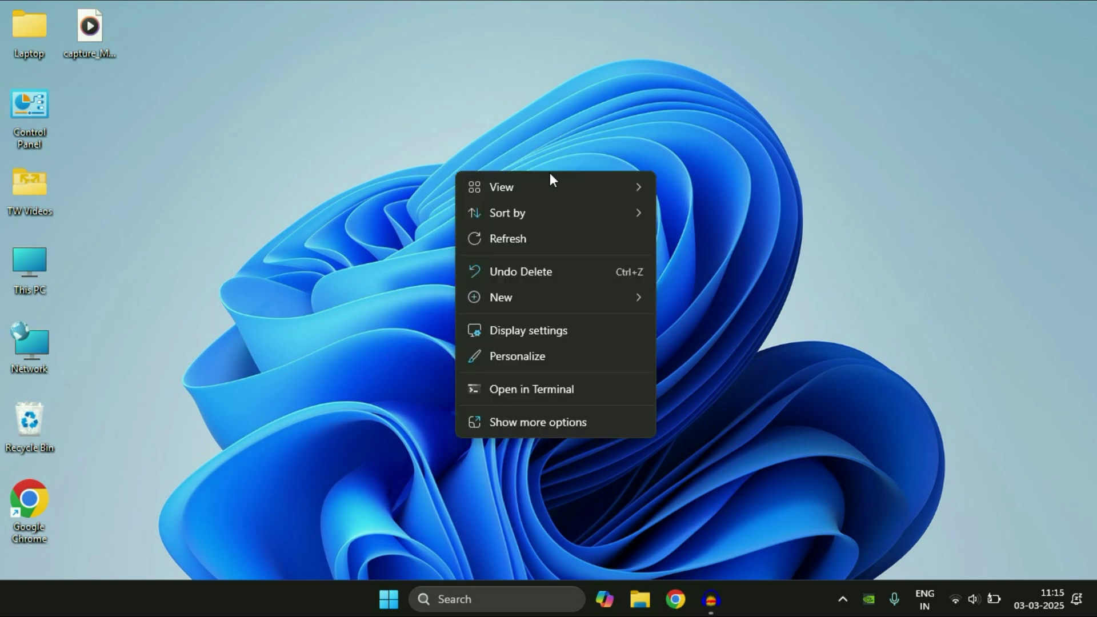
{"action": "left_click", "coordinate": [539, 365]}
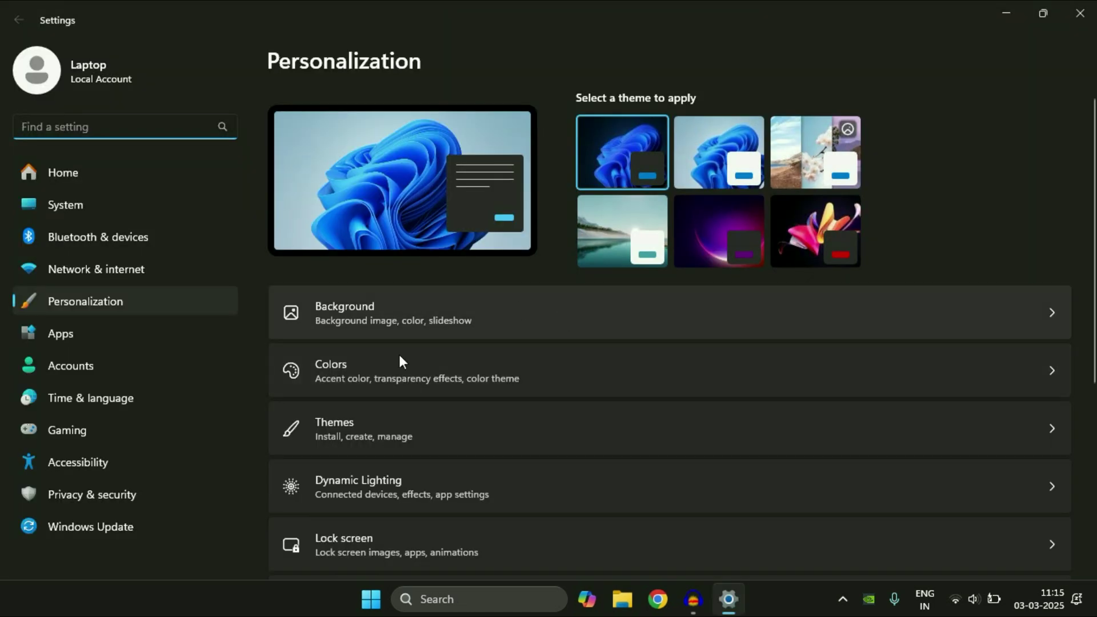
{"action": "left_click", "coordinate": [517, 433]}
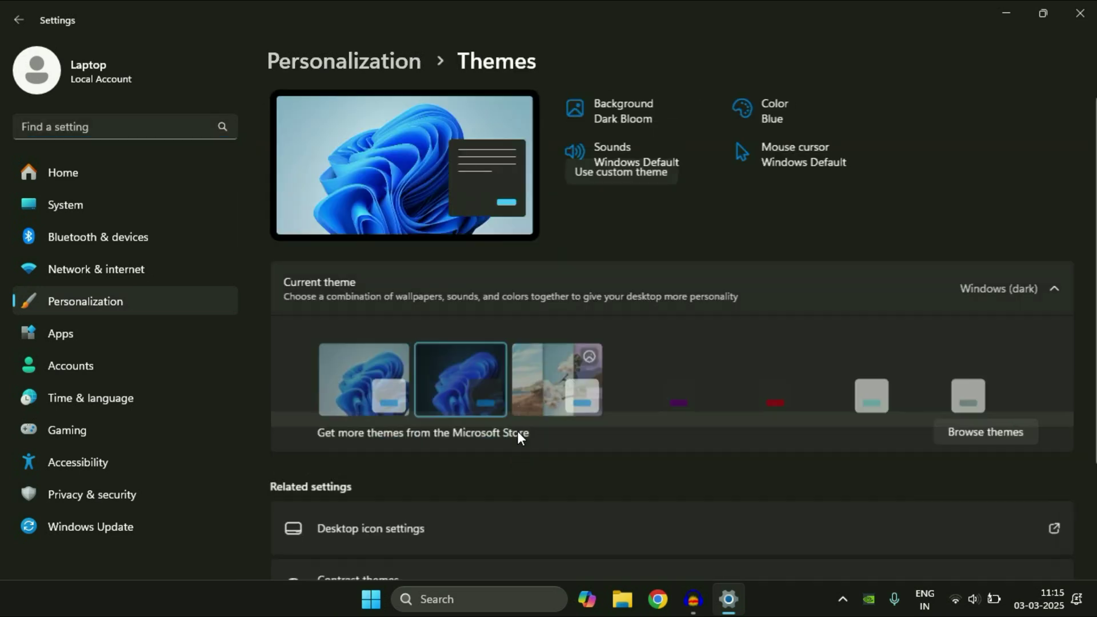
{"action": "left_click", "coordinate": [329, 352]}
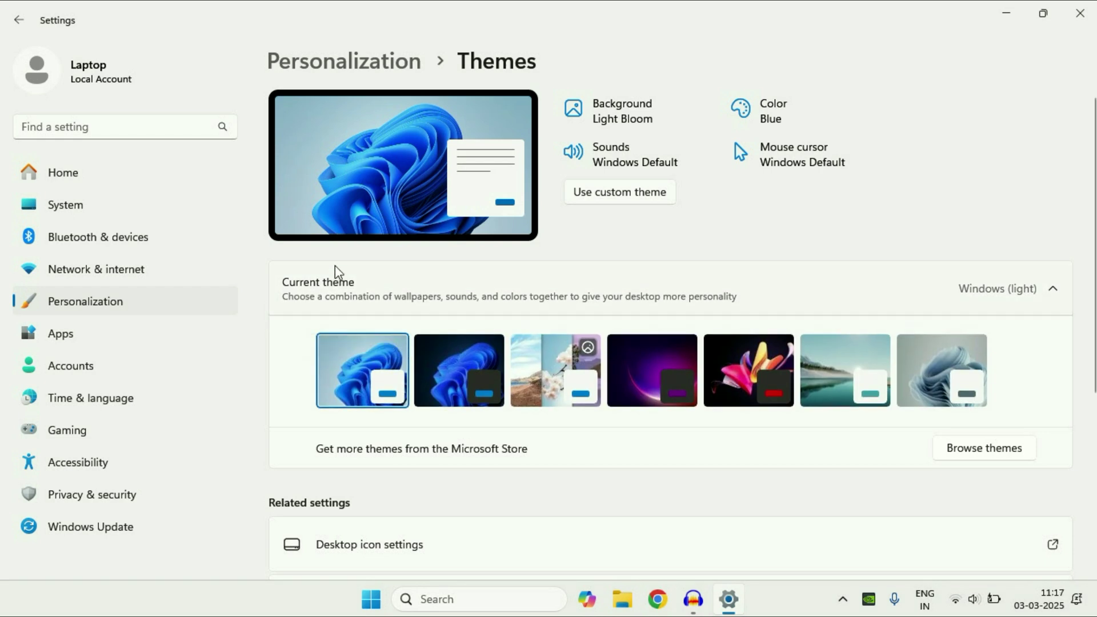
{"action": "left_click", "coordinate": [1080, 12]}
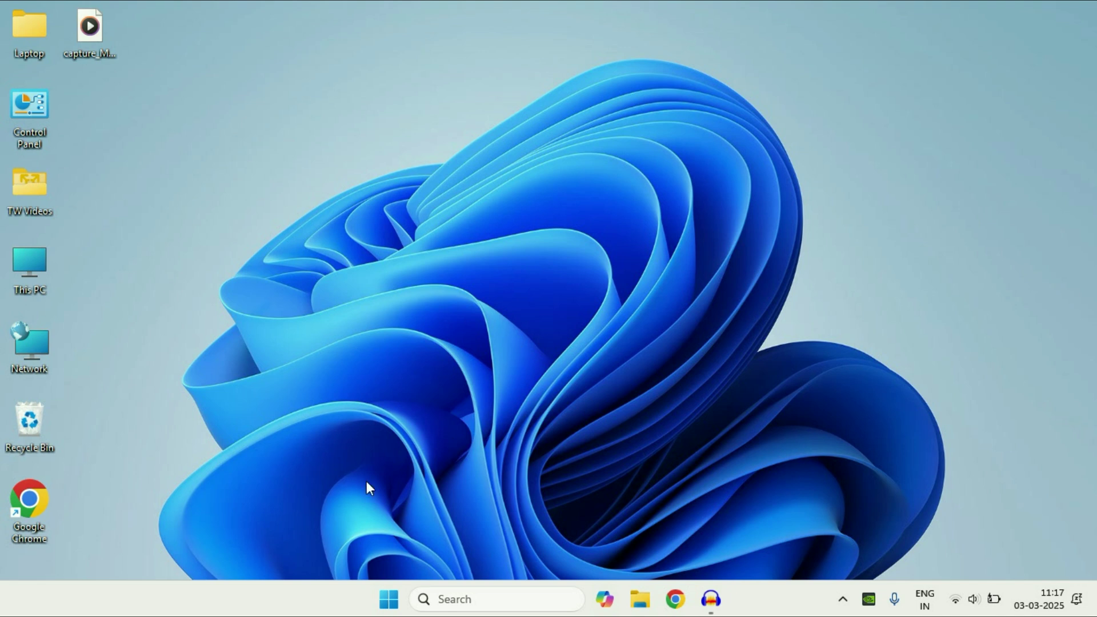
Step: Search 'col' to launch Color Management and switch it to the Advanced tab
{"action": "left_click", "coordinate": [438, 599]}
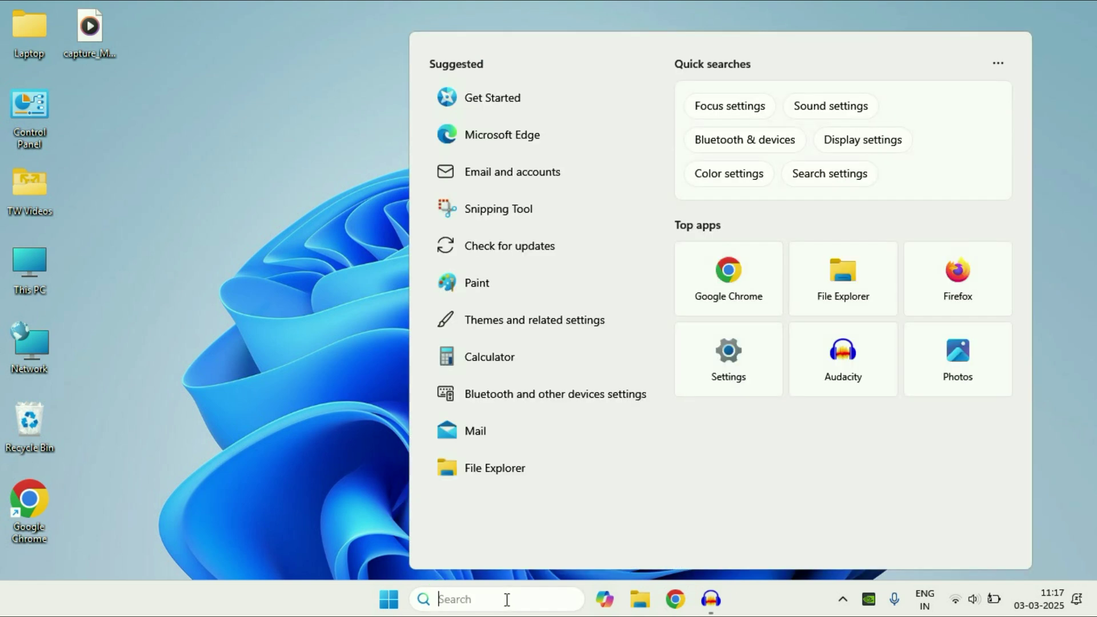
{"action": "type", "text": "col"}
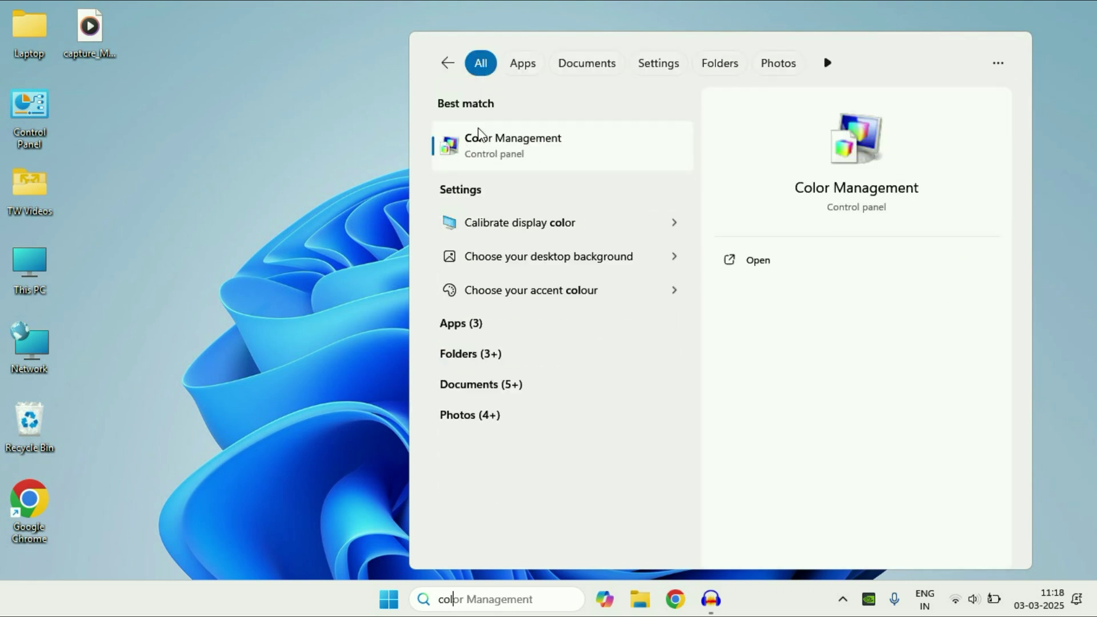
{"action": "left_click", "coordinate": [525, 148]}
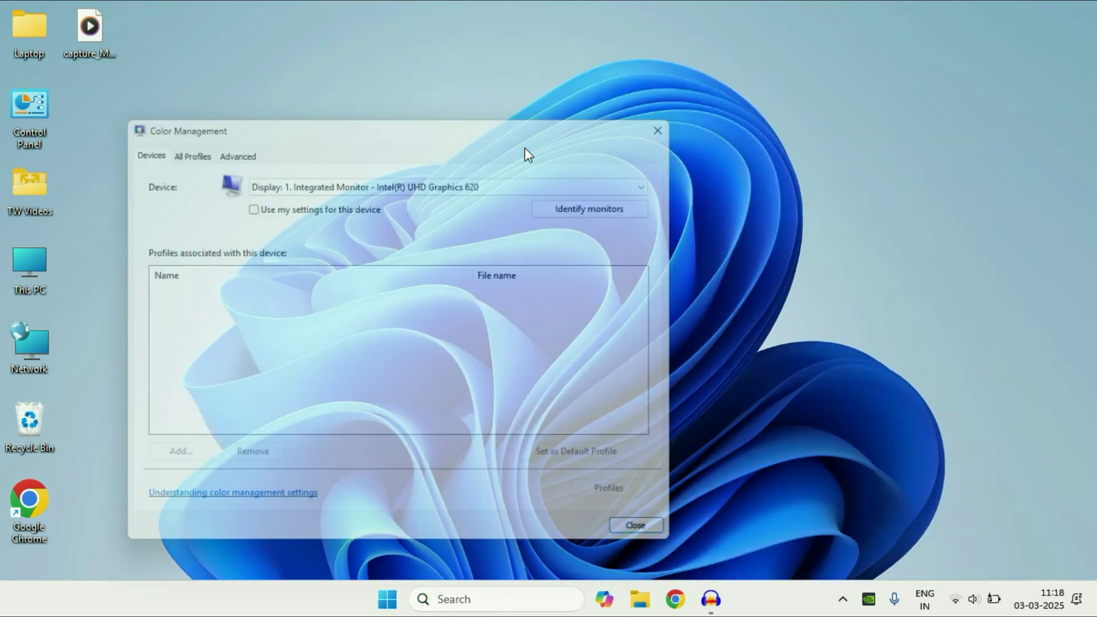
{"action": "left_click_drag", "start_coordinate": [400, 124], "coordinate": [522, 102]}
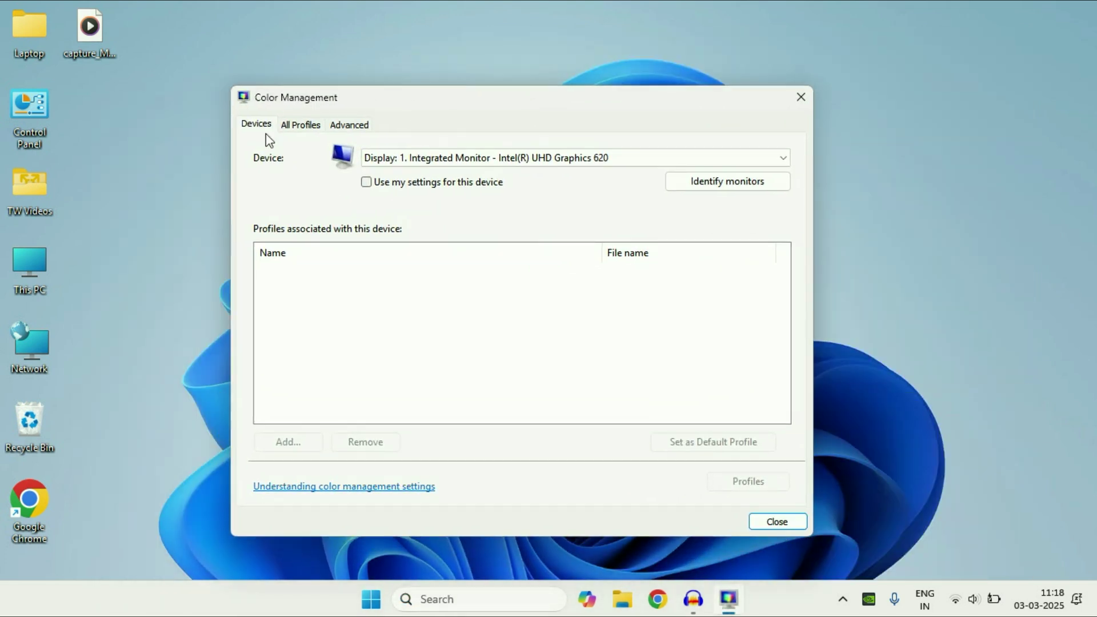
{"action": "left_click", "coordinate": [351, 130]}
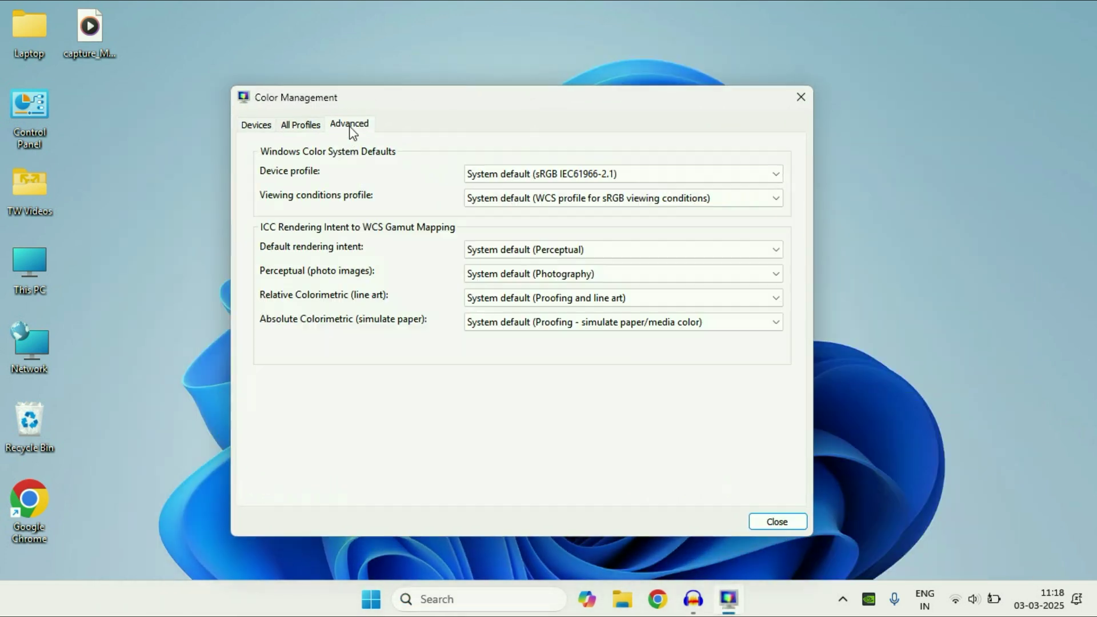
{"action": "left_click_drag", "start_coordinate": [406, 105], "coordinate": [445, 105]}
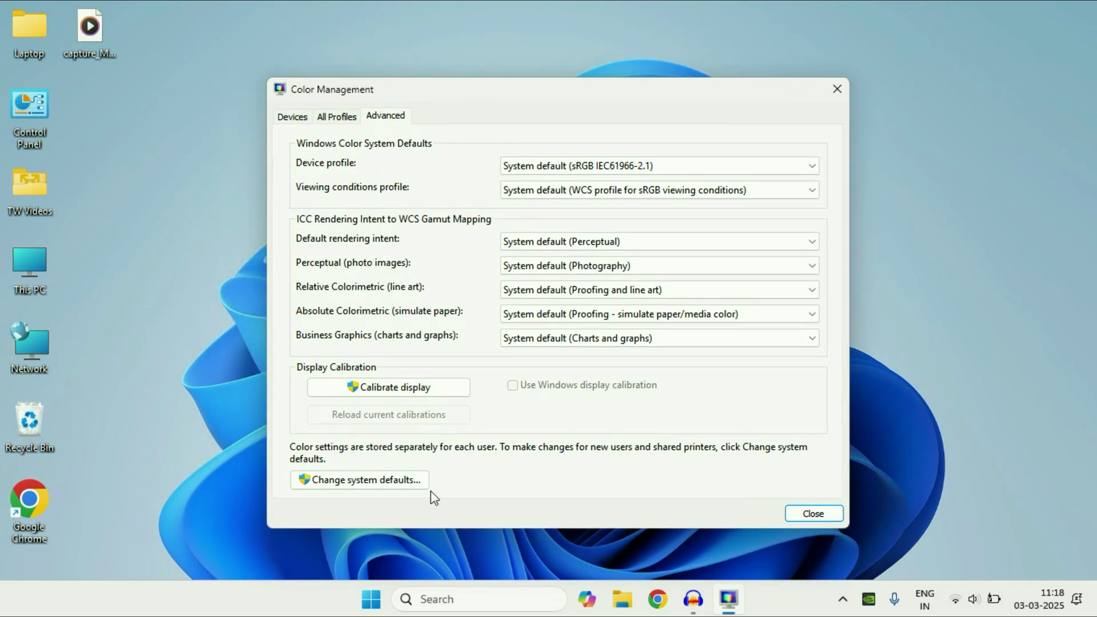
Step: Tick 'Use Windows display calibration' in the system defaults, then close both Color Management dialogs
{"action": "left_click", "coordinate": [400, 481]}
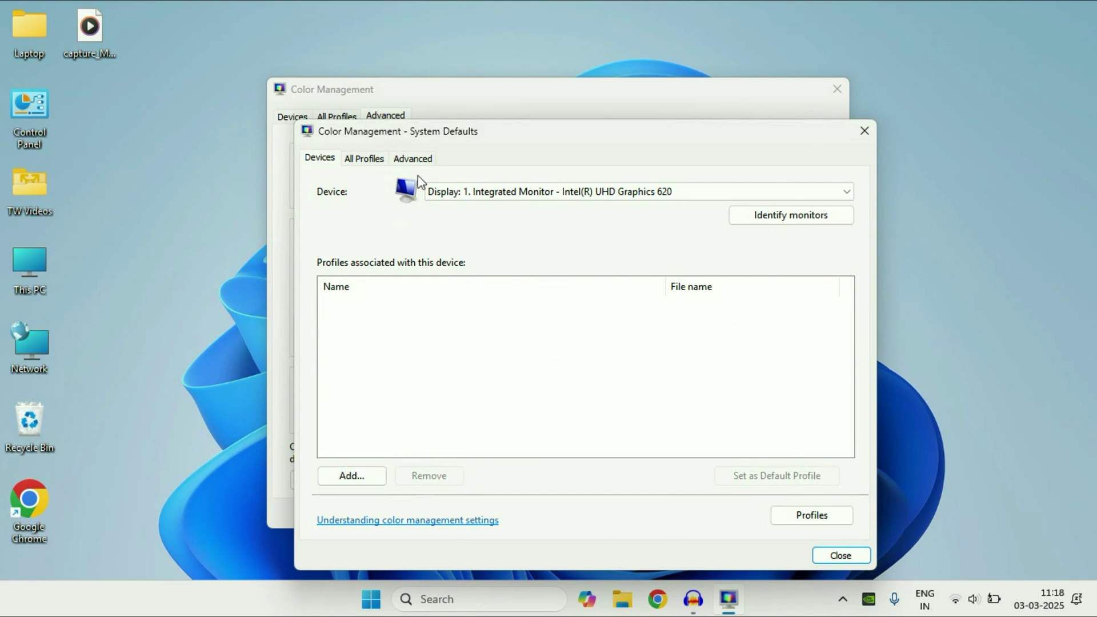
{"action": "left_click_drag", "start_coordinate": [483, 139], "coordinate": [491, 111]}
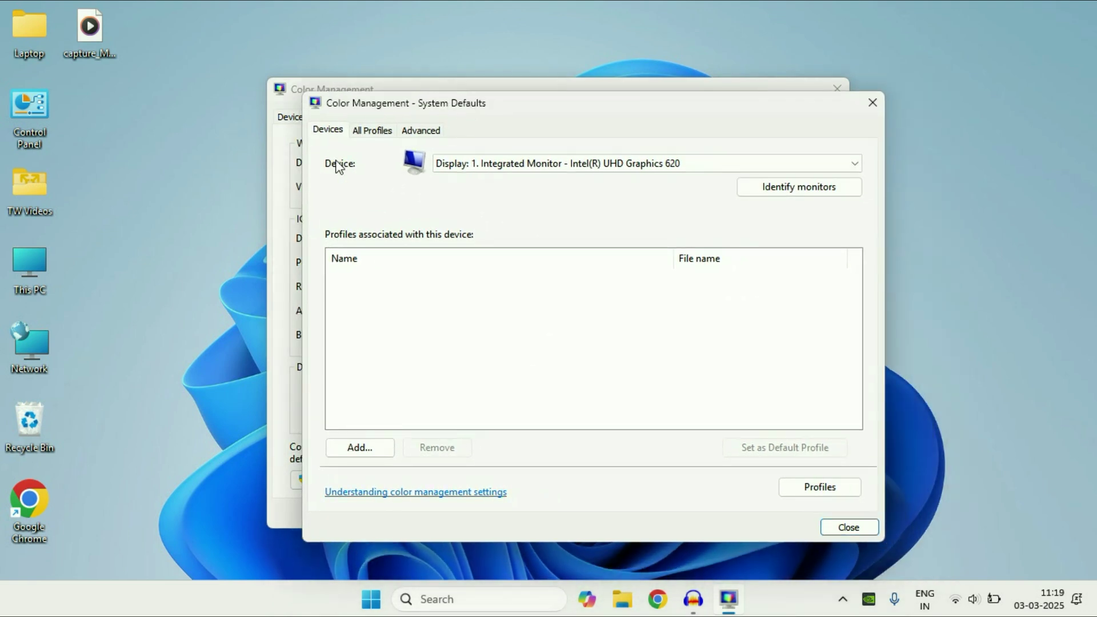
{"action": "left_click", "coordinate": [428, 135]}
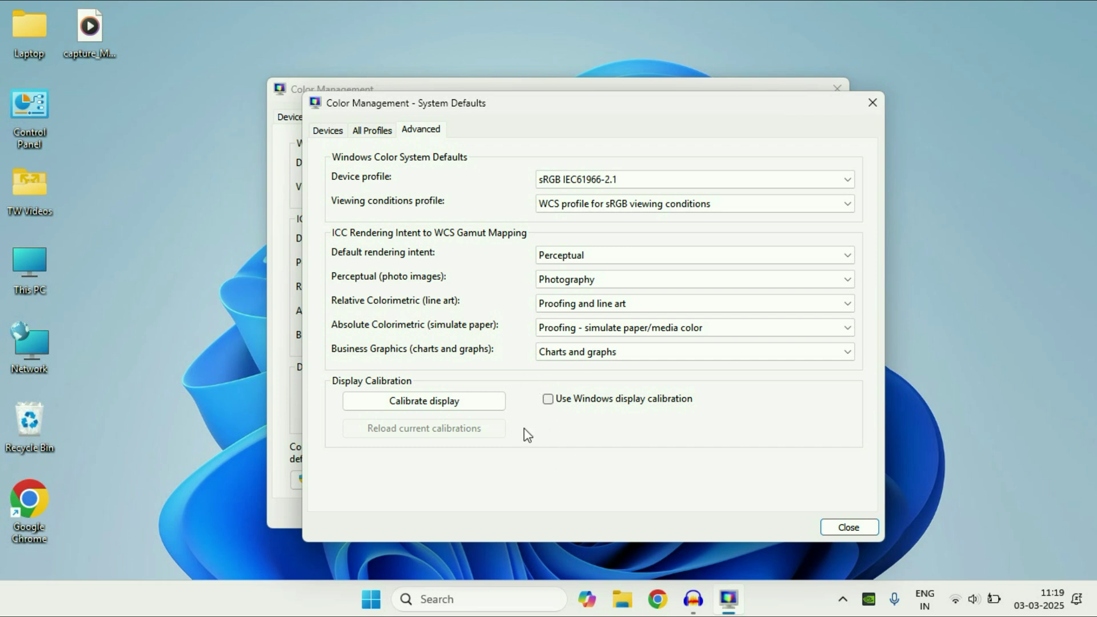
{"action": "left_click", "coordinate": [547, 402]}
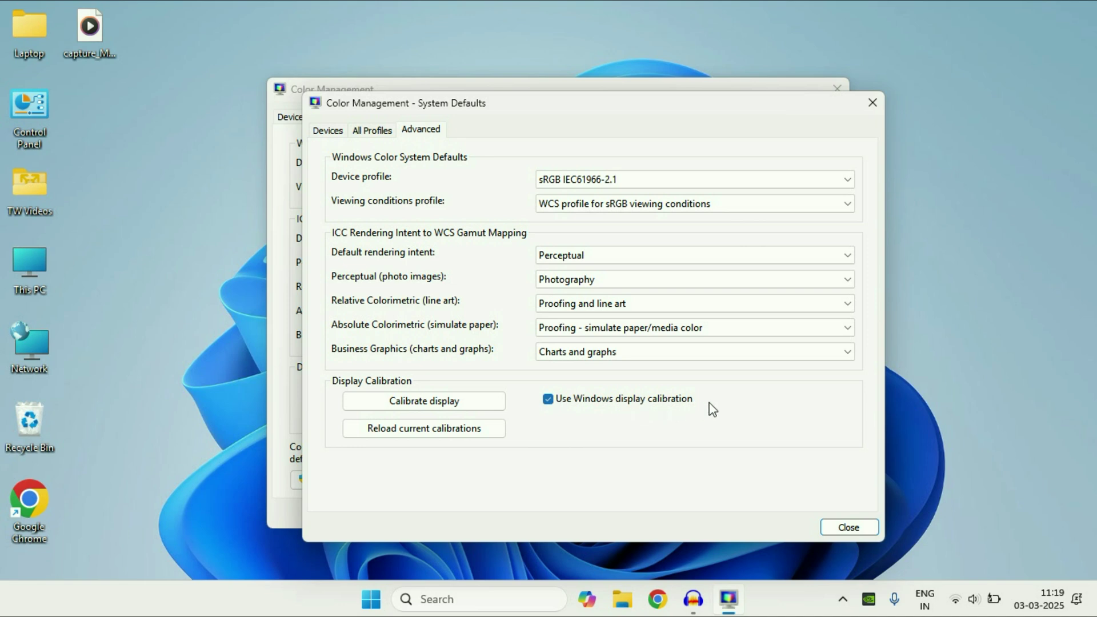
{"action": "left_click", "coordinate": [856, 529]}
{"action": "left_click", "coordinate": [815, 519]}
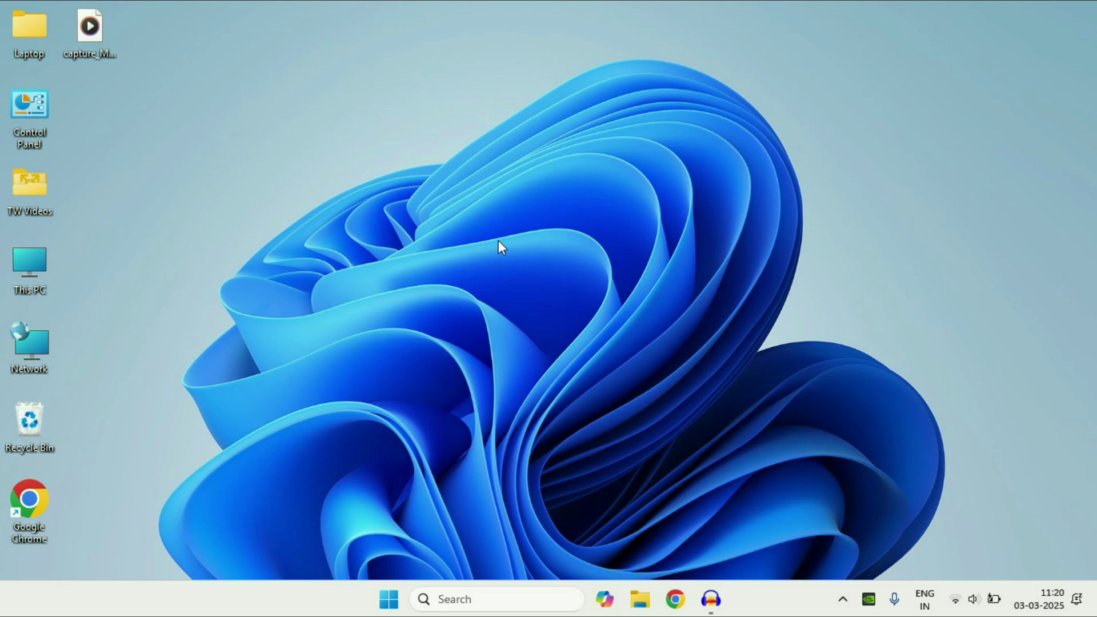
Step: Go from the desktop's Display settings to the Display's Color profile (color management) page
{"action": "right_click", "coordinate": [466, 217]}
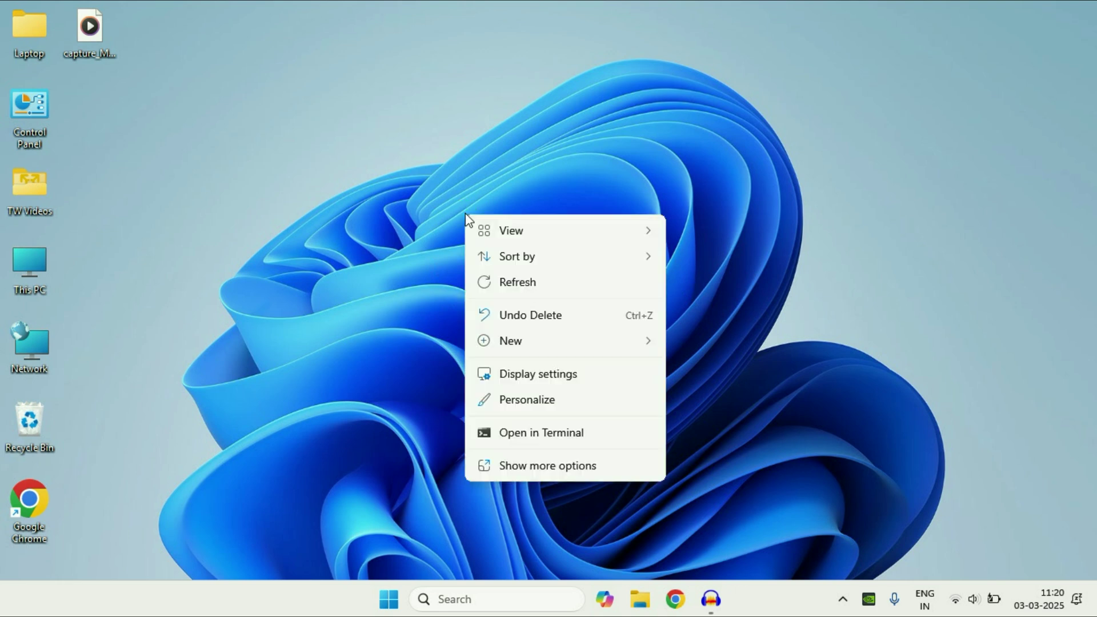
{"action": "left_click", "coordinate": [553, 380]}
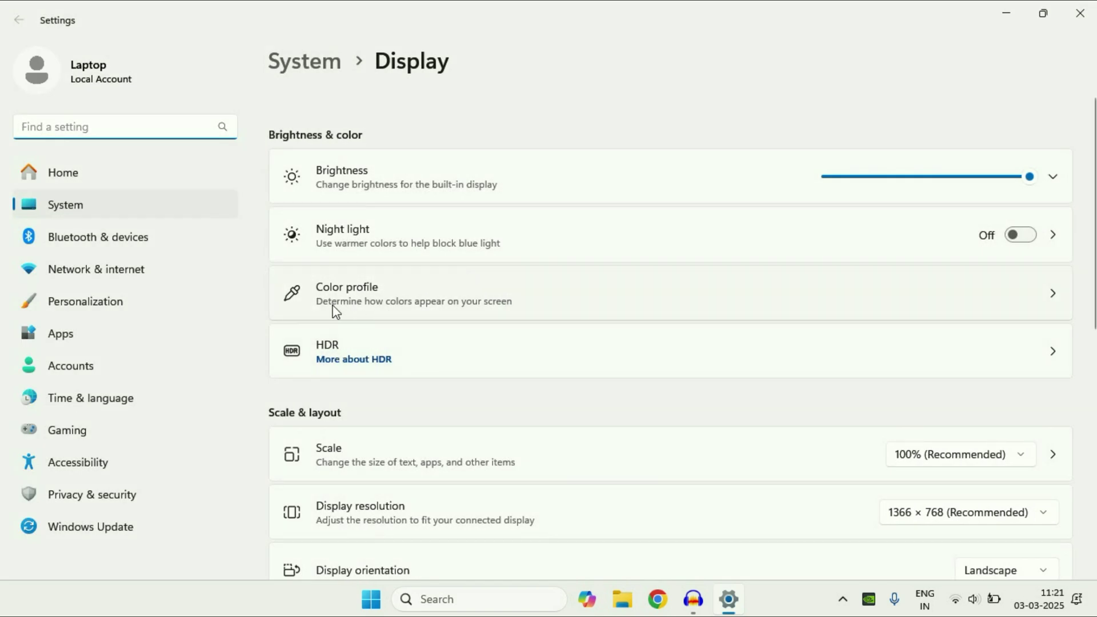
{"action": "left_click", "coordinate": [521, 297]}
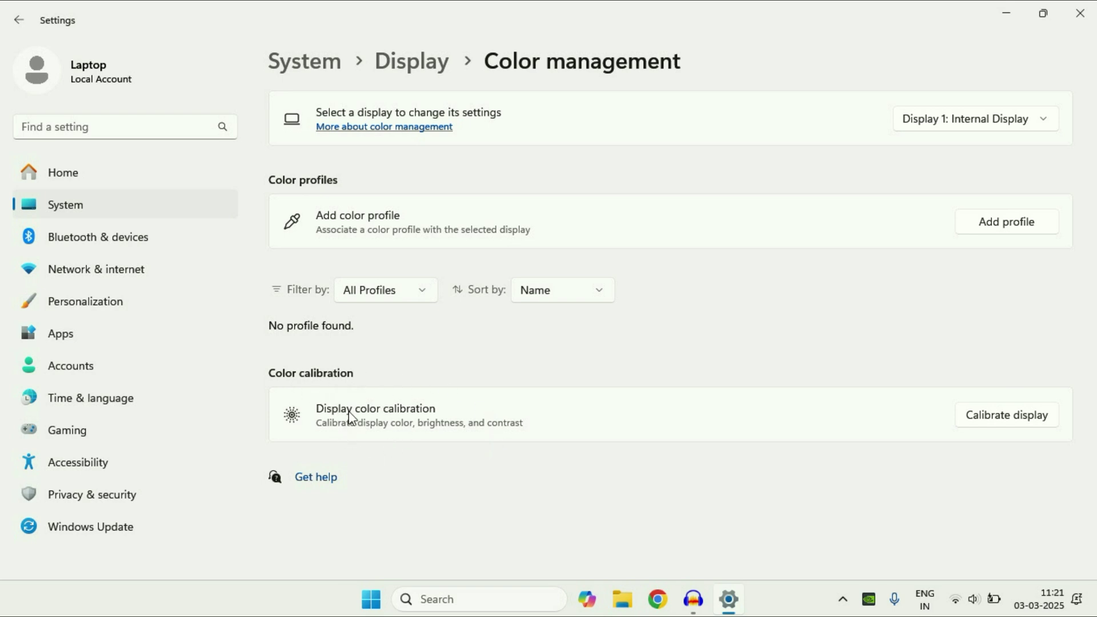
Step: Launch Display Color Calibration and reset gamma to its default middle value
{"action": "left_click", "coordinate": [1002, 429]}
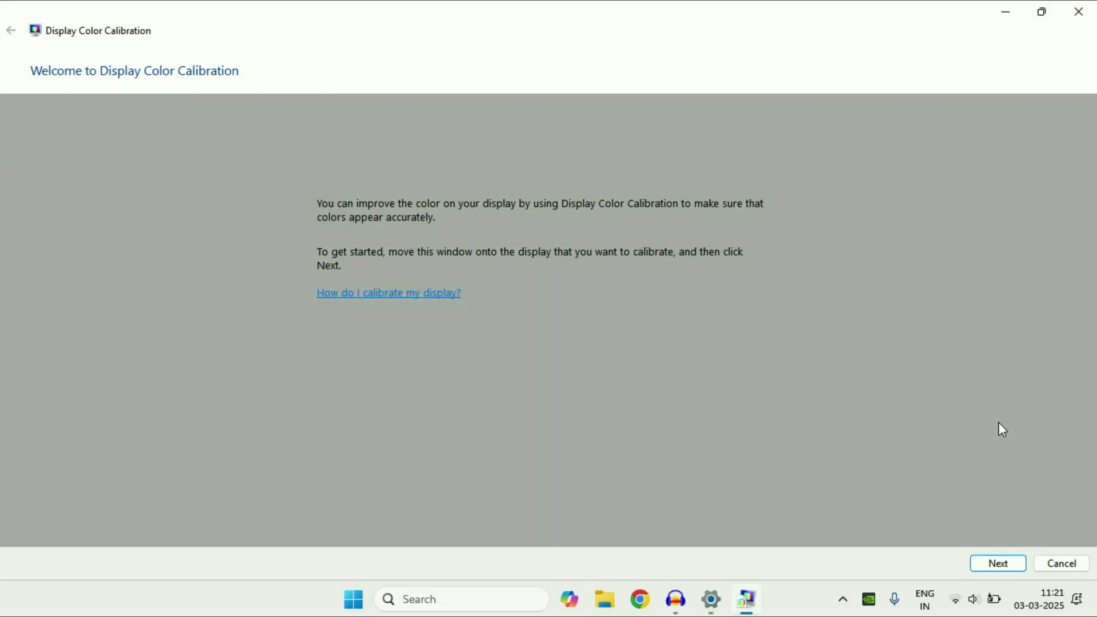
{"action": "left_click", "coordinate": [982, 571]}
{"action": "left_click", "coordinate": [989, 566]}
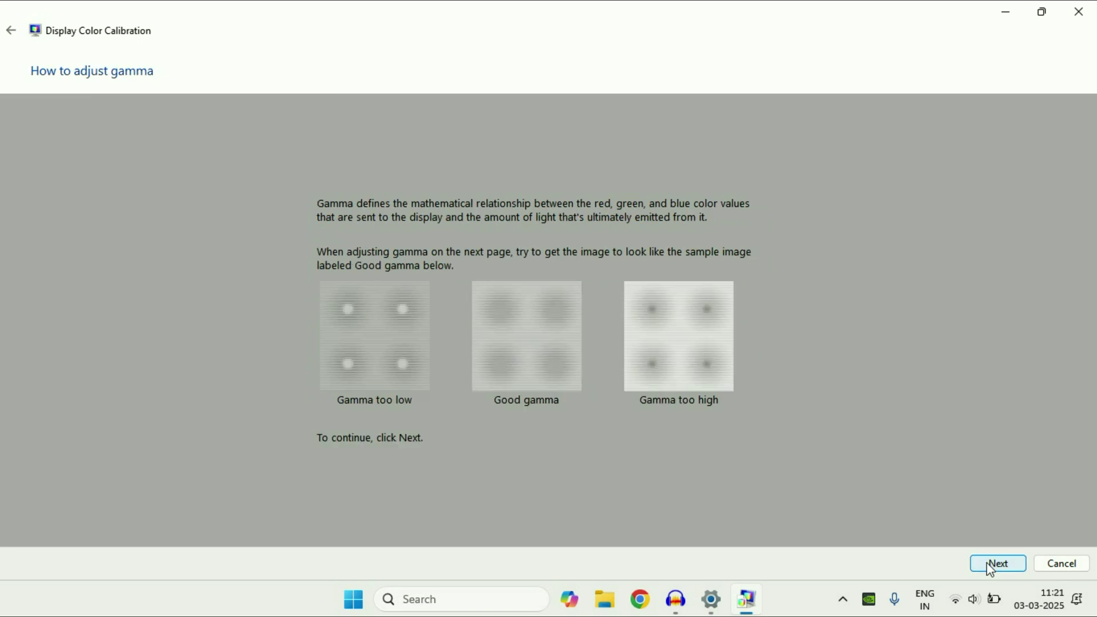
{"action": "left_click", "coordinate": [991, 566]}
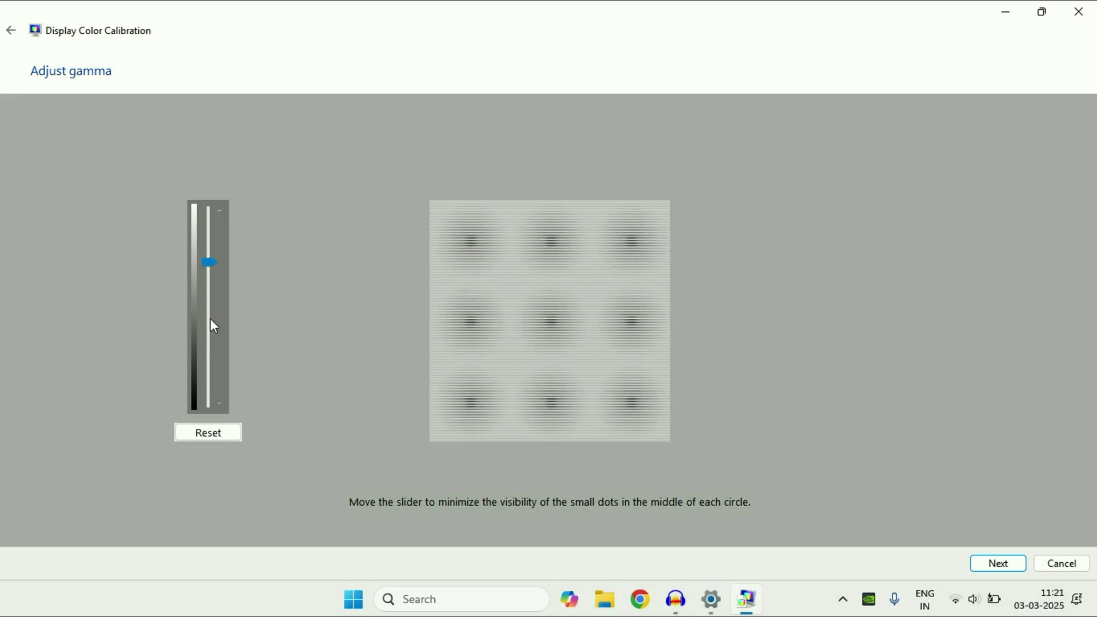
{"action": "left_click", "coordinate": [226, 435]}
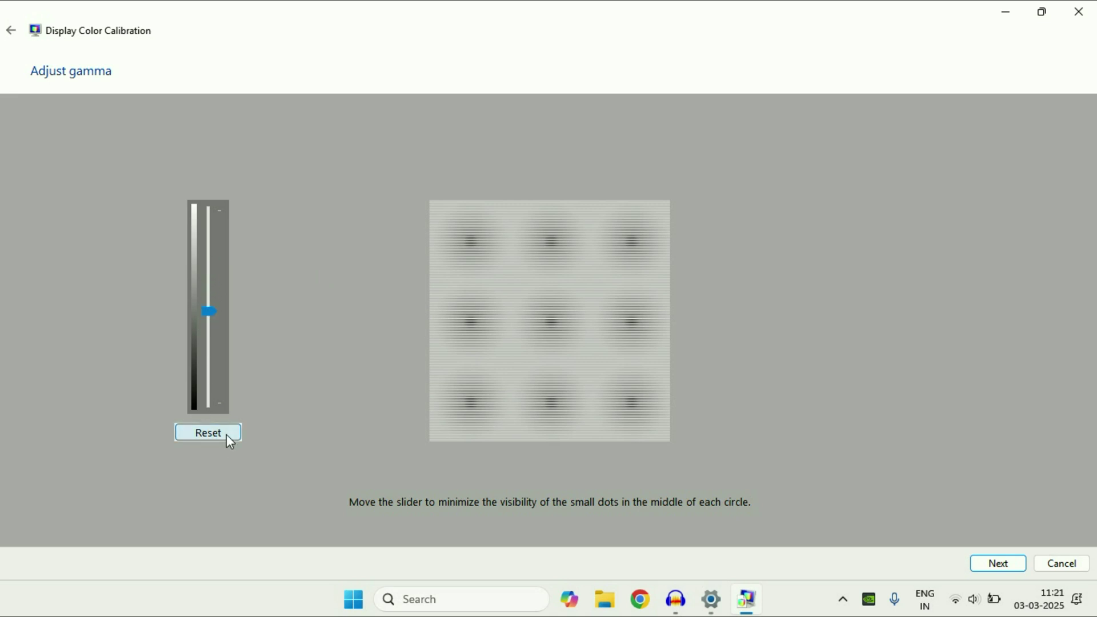
Step: Advance through the brightness, contrast and color balance pages to create the calibration
{"action": "left_click", "coordinate": [992, 569]}
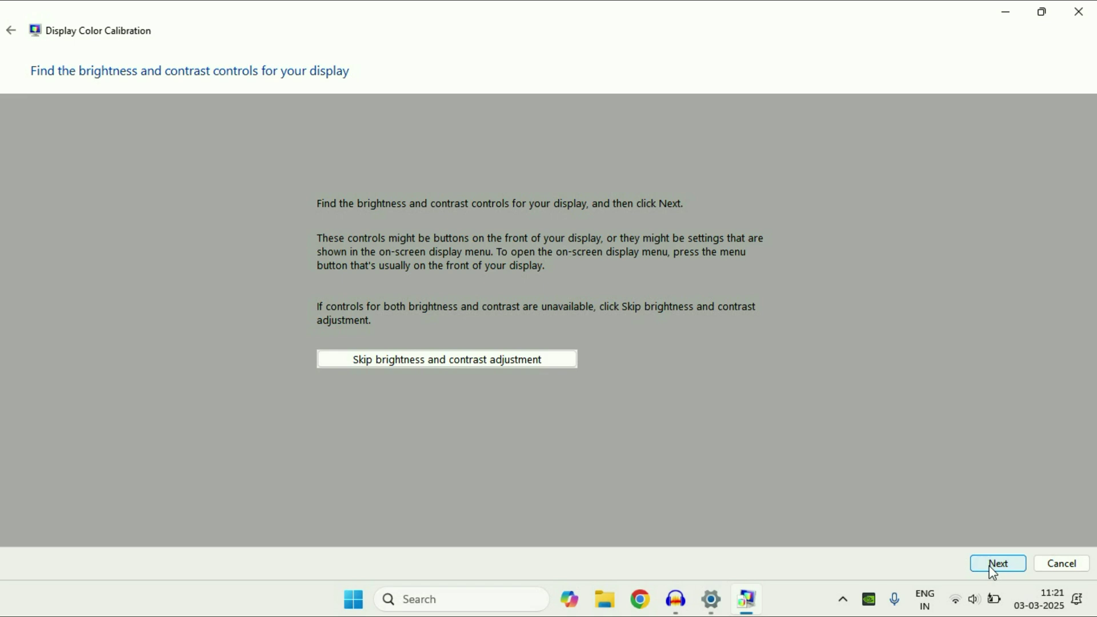
{"action": "left_click", "coordinate": [997, 569]}
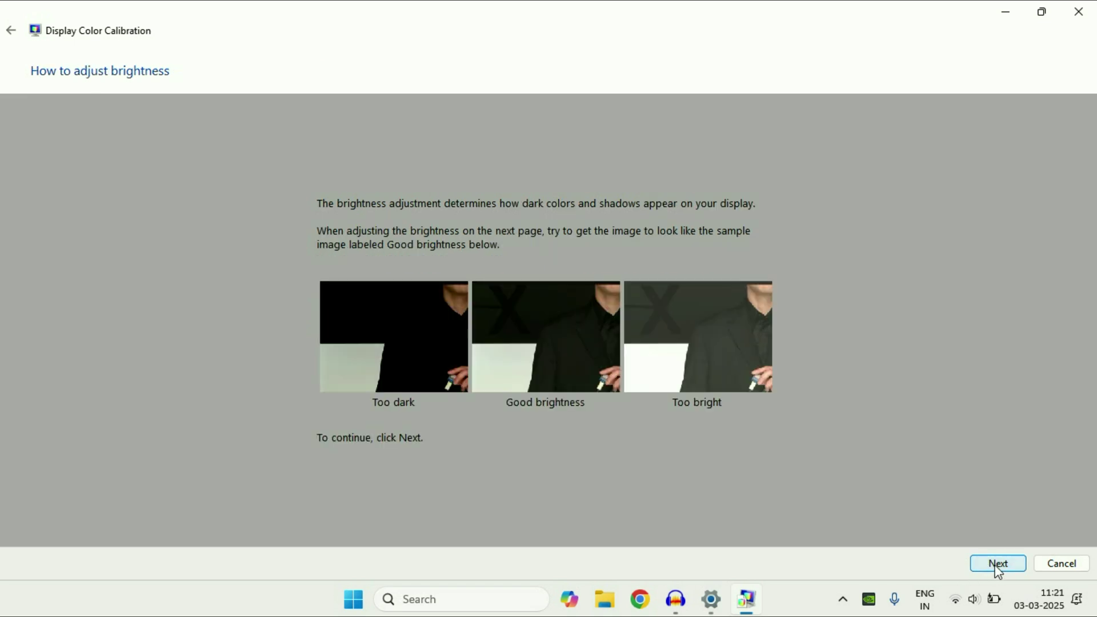
{"action": "left_click", "coordinate": [997, 564]}
{"action": "left_click", "coordinate": [998, 564]}
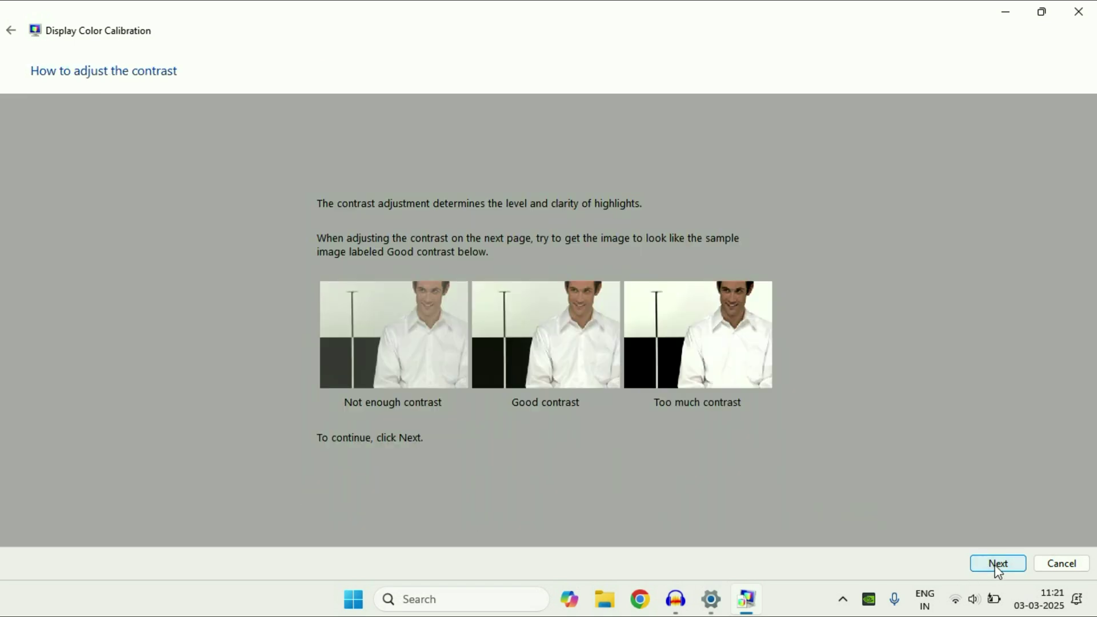
{"action": "left_click", "coordinate": [997, 565]}
{"action": "left_click", "coordinate": [997, 564]}
{"action": "left_click", "coordinate": [997, 564]}
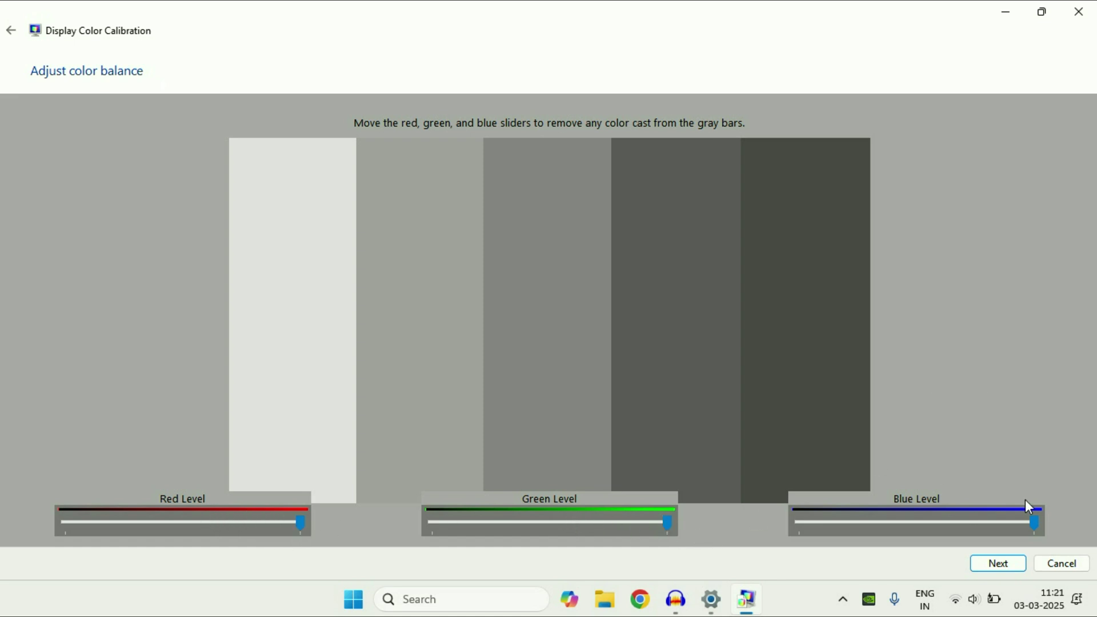
{"action": "left_click", "coordinate": [1001, 569]}
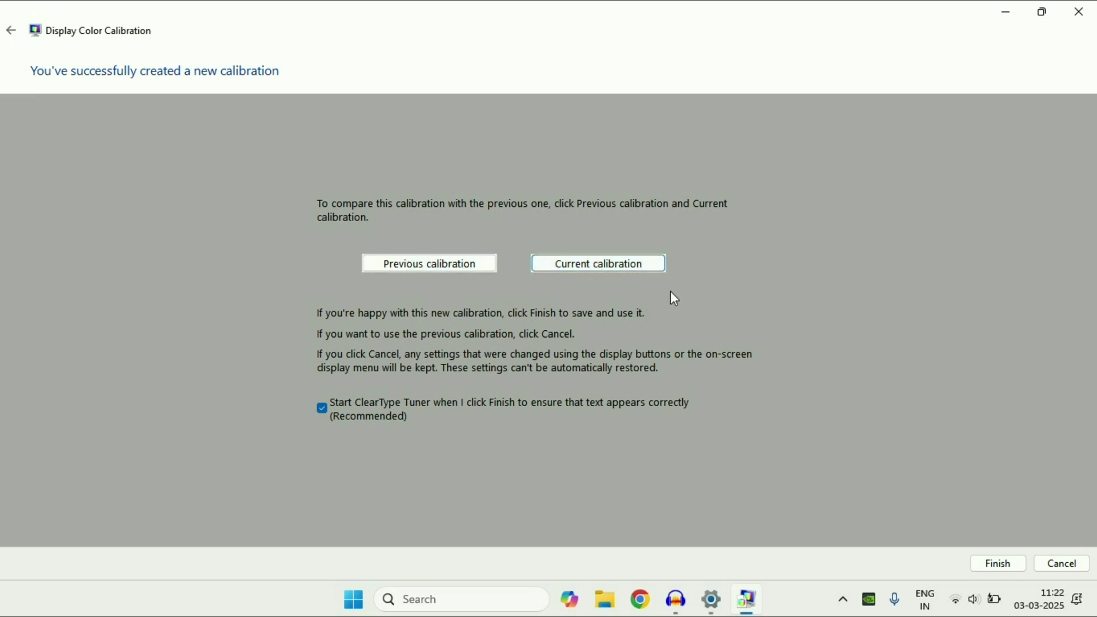
Step: Save the new calibration without starting ClearType Tuner, then close Settings
{"action": "left_click", "coordinate": [321, 409]}
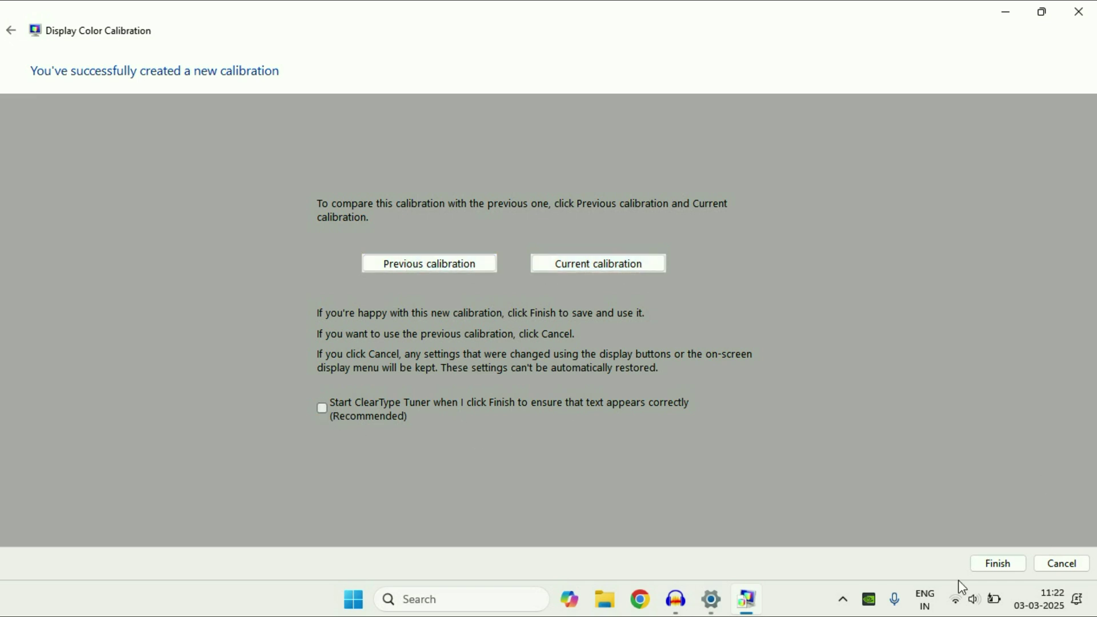
{"action": "left_click", "coordinate": [979, 564]}
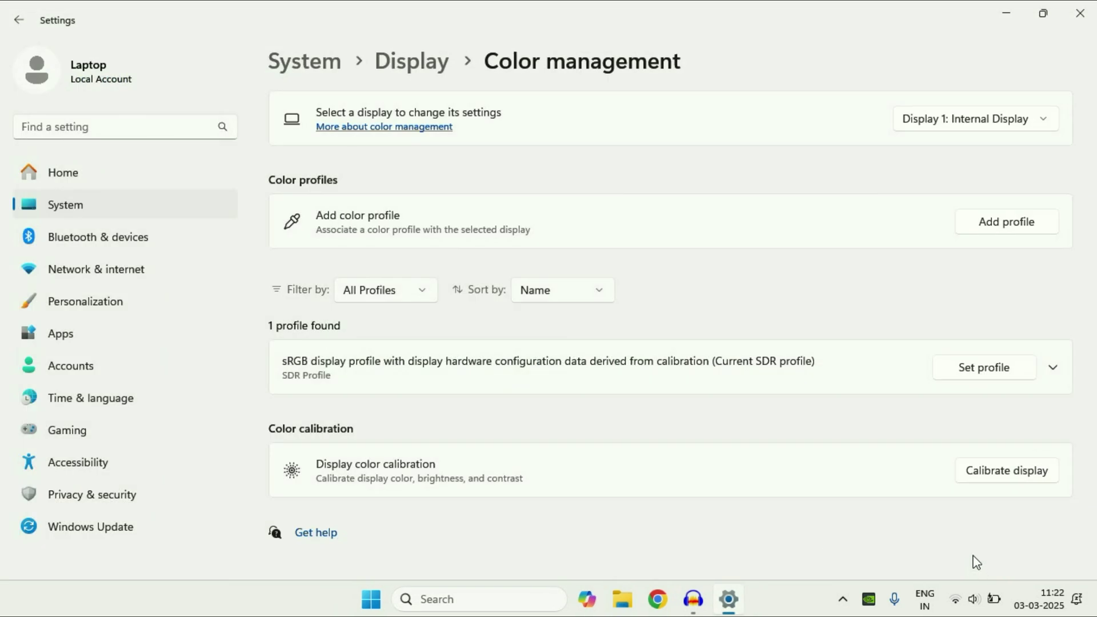
{"action": "left_click", "coordinate": [1081, 13]}
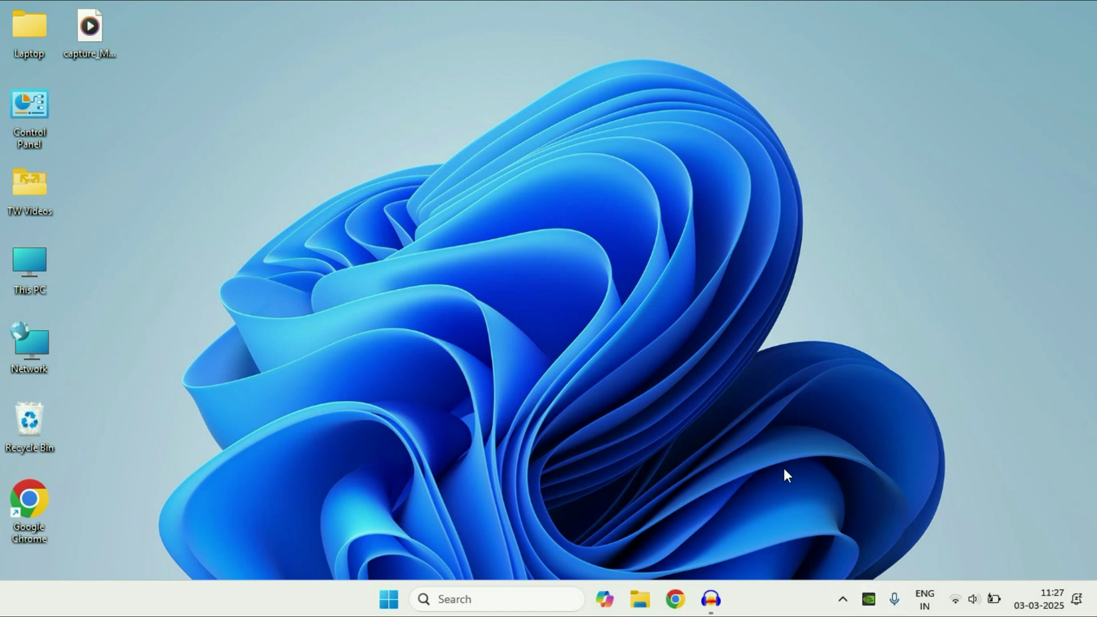
Step: Restore NVIDIA 3D image settings to 'Let the 3D application decide', apply, and close the panel
{"action": "right_click", "coordinate": [870, 599]}
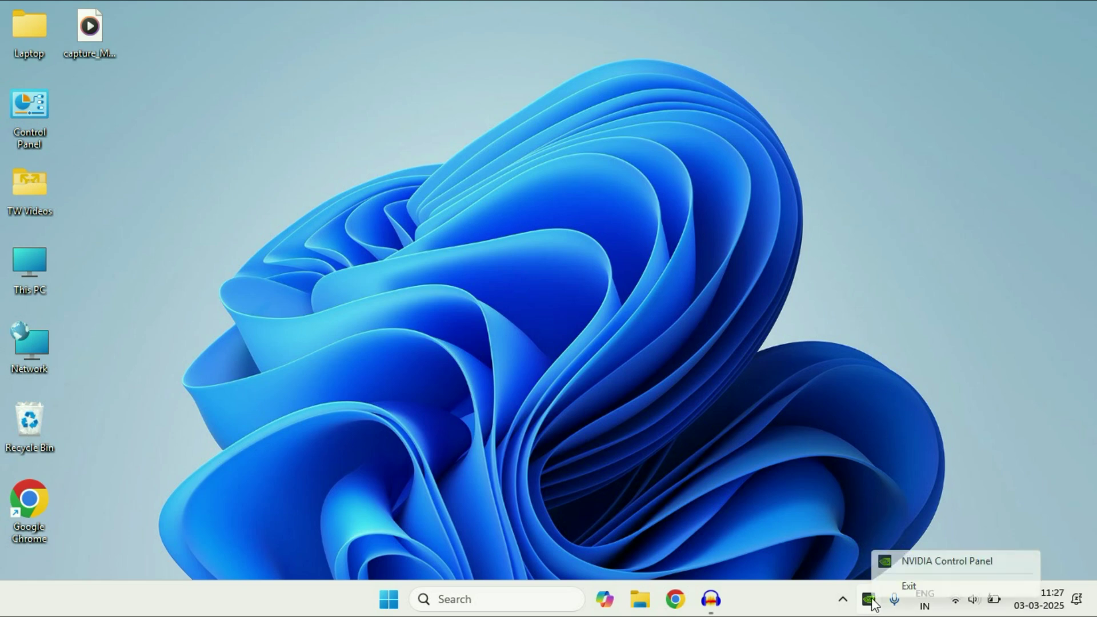
{"action": "left_click", "coordinate": [949, 562]}
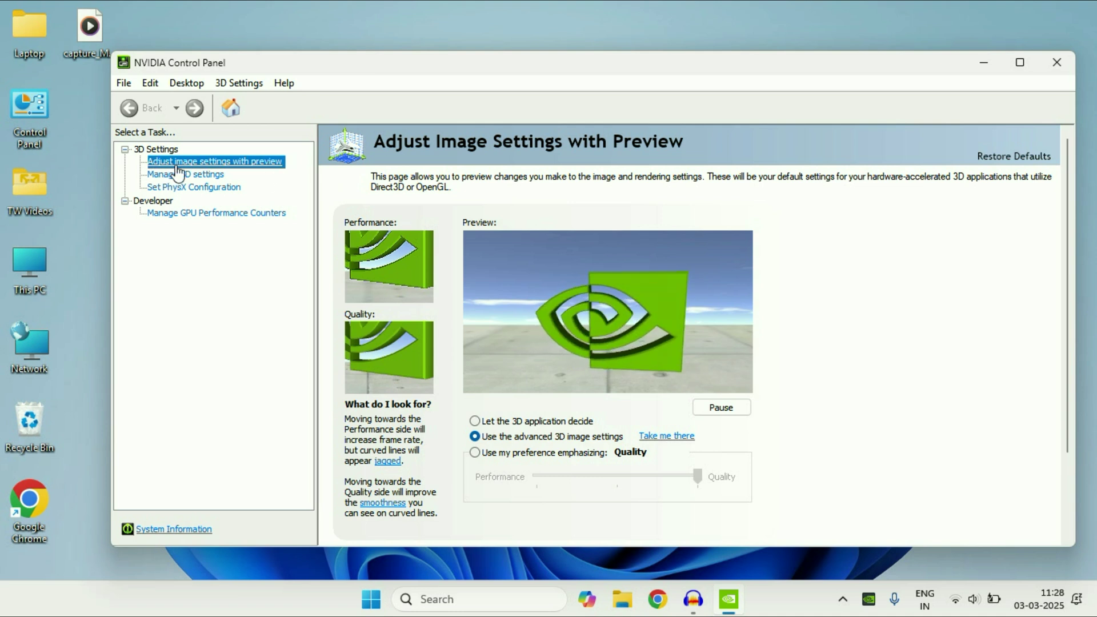
{"action": "left_click", "coordinate": [206, 161]}
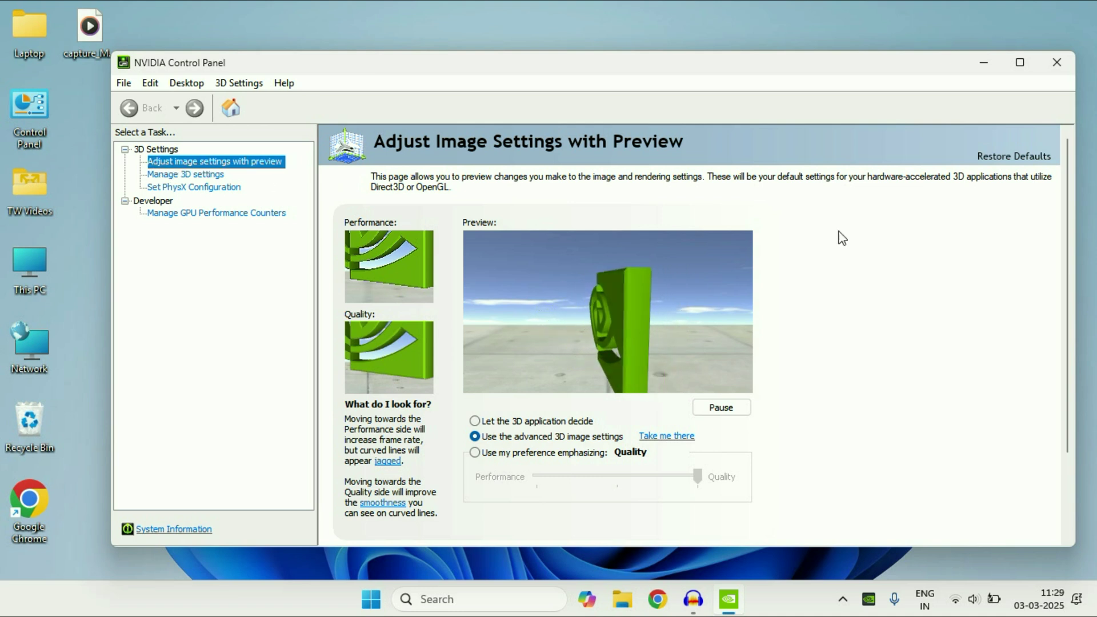
{"action": "left_click", "coordinate": [999, 165]}
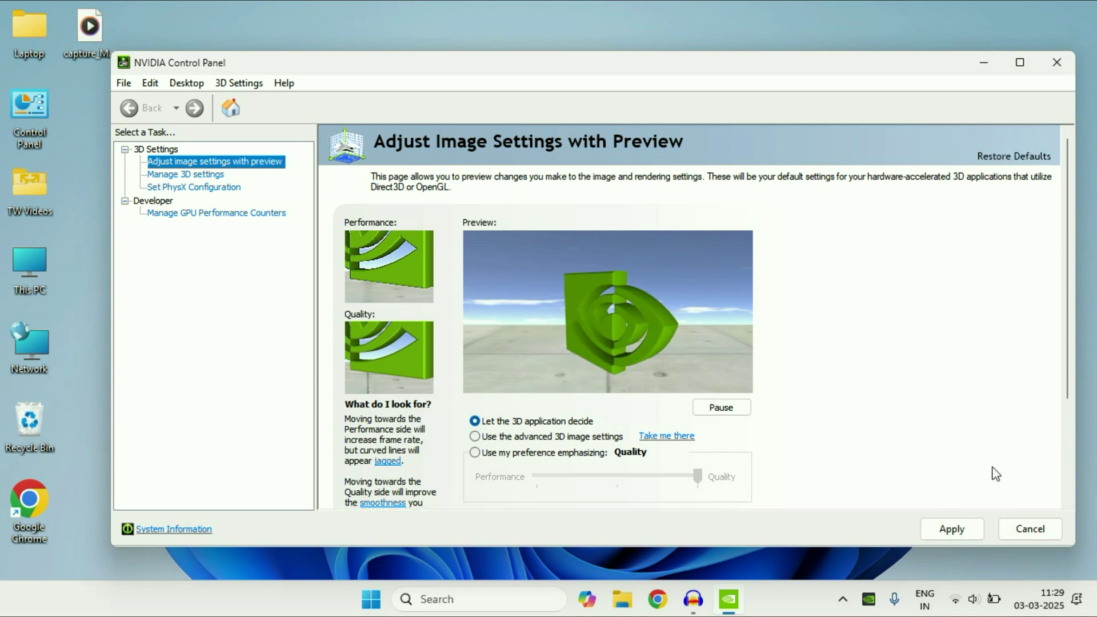
{"action": "left_click", "coordinate": [953, 530]}
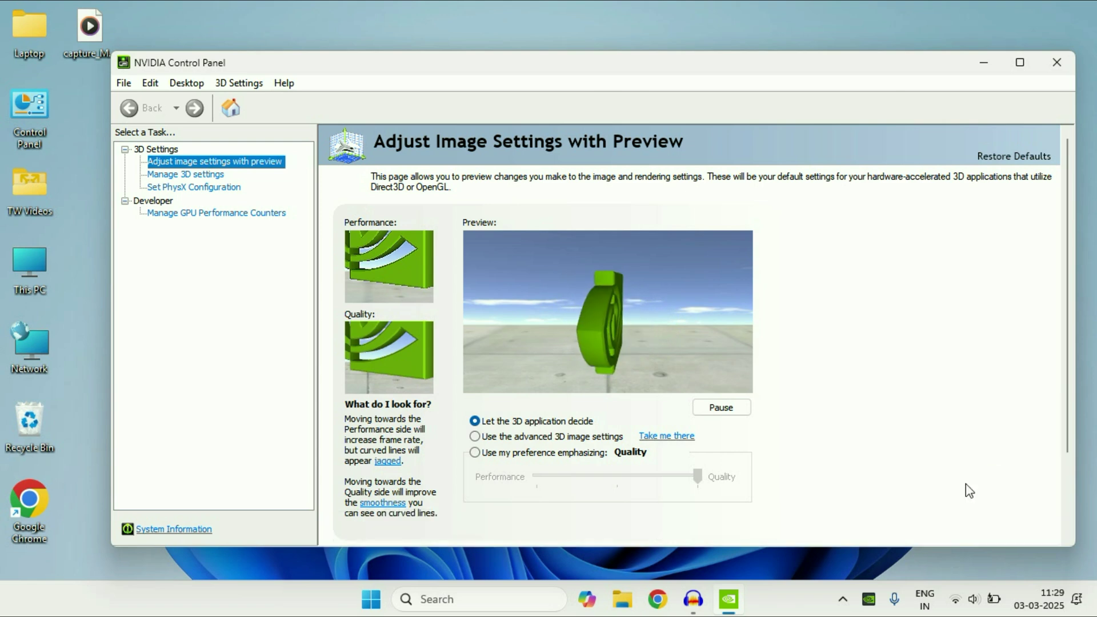
{"action": "left_click", "coordinate": [1057, 62]}
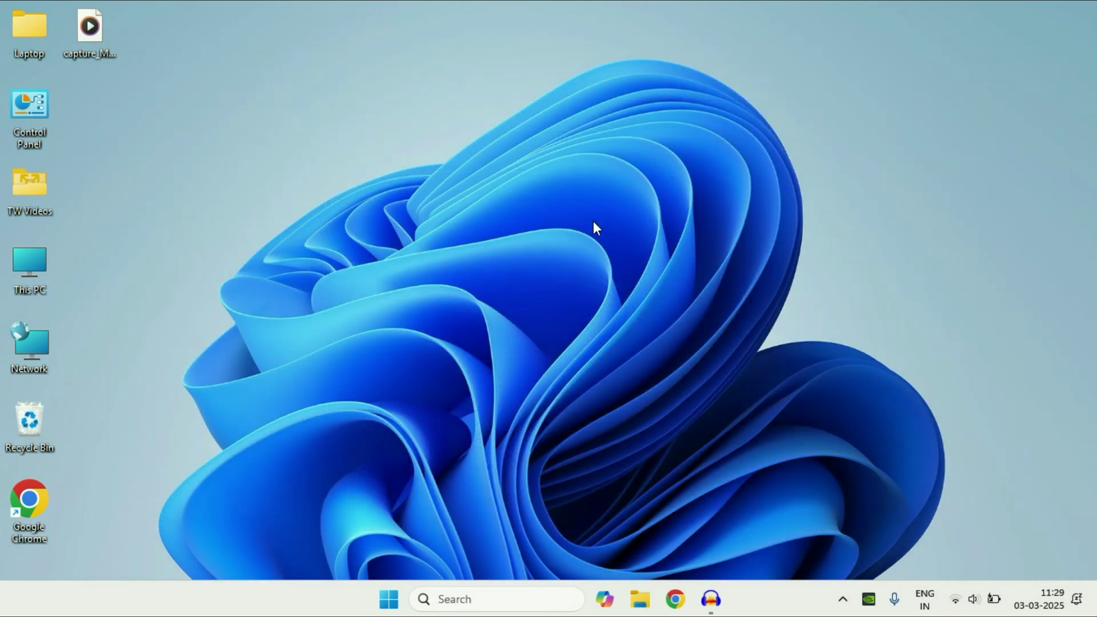
Step: Open Advanced display to view the internal display's 1366 × 768 resolution and 59.97 Hz refresh rate
{"action": "right_click", "coordinate": [402, 144]}
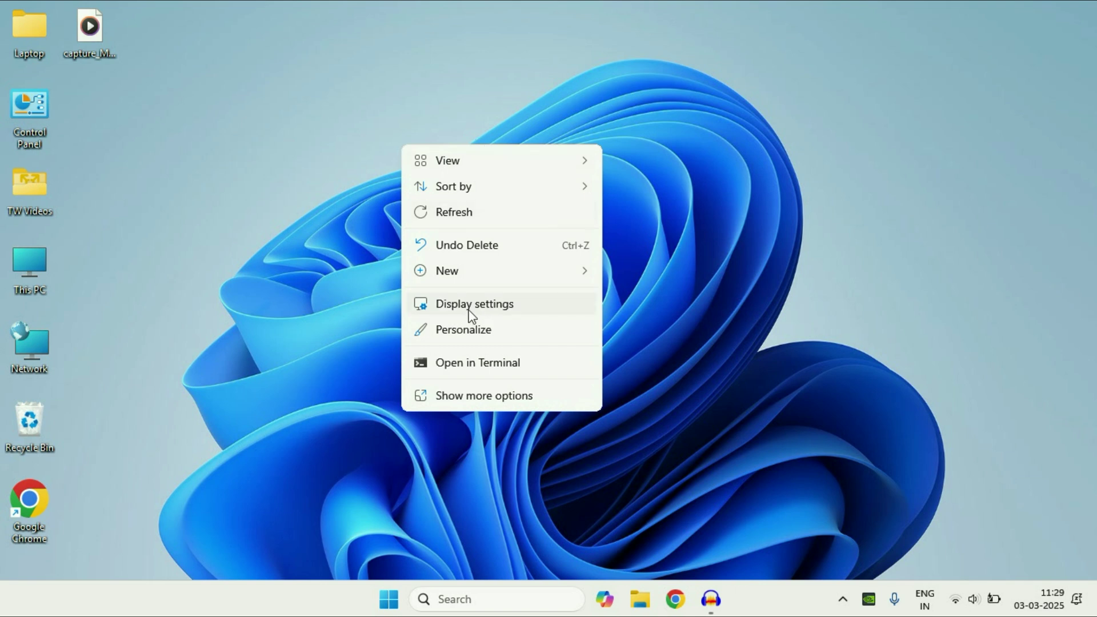
{"action": "left_click", "coordinate": [503, 307]}
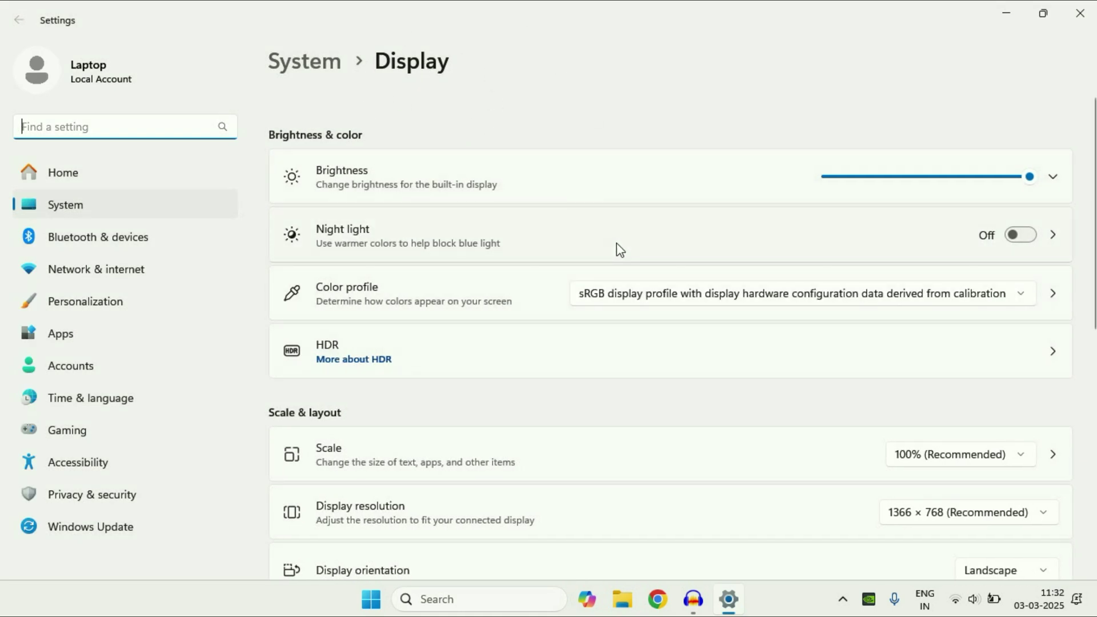
{"action": "scroll", "coordinate": [614, 252], "scroll_direction": "down", "scroll_amount": 10}
{"action": "left_click", "coordinate": [462, 243]}
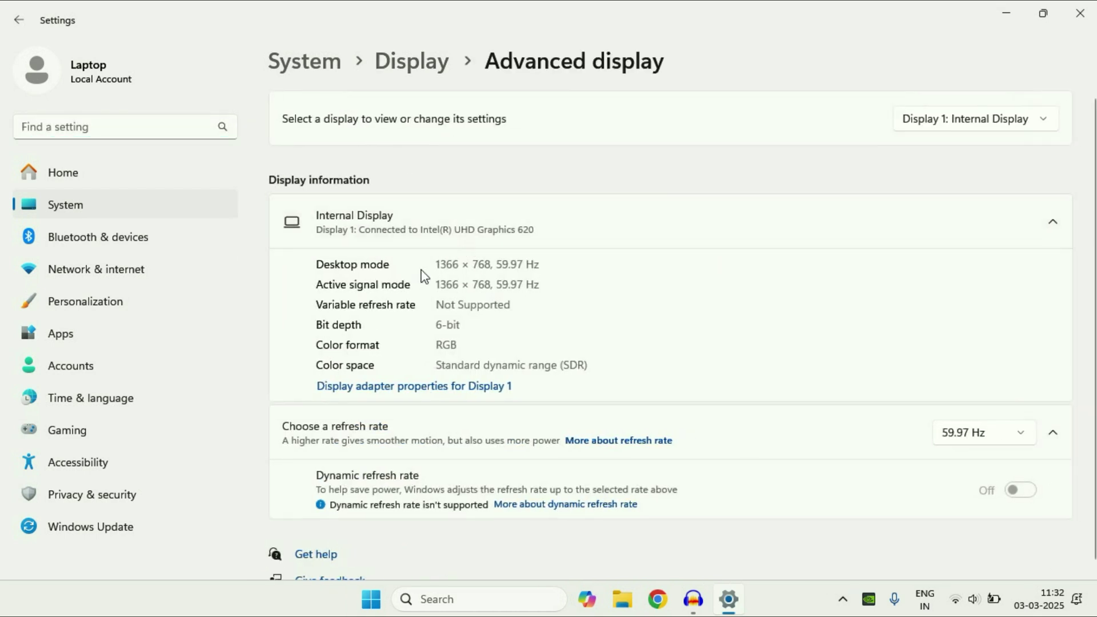
Step: Bring up Uninstall Device for the Integrated Monitor from Display 1's adapter properties Driver tab
{"action": "left_click", "coordinate": [396, 387]}
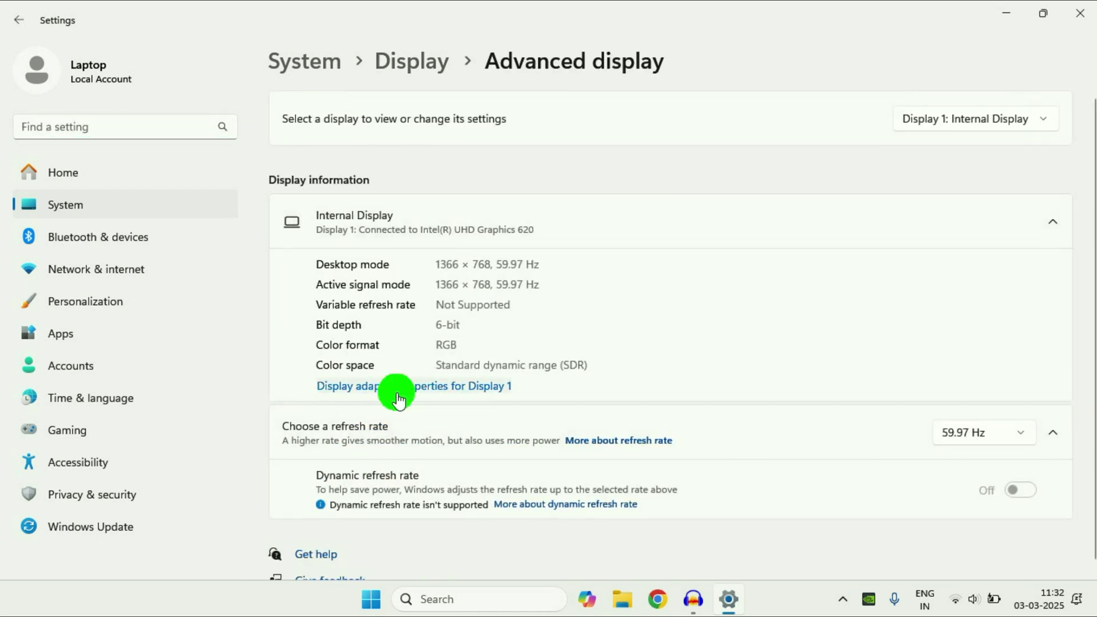
{"action": "left_click_drag", "start_coordinate": [341, 135], "coordinate": [543, 144]}
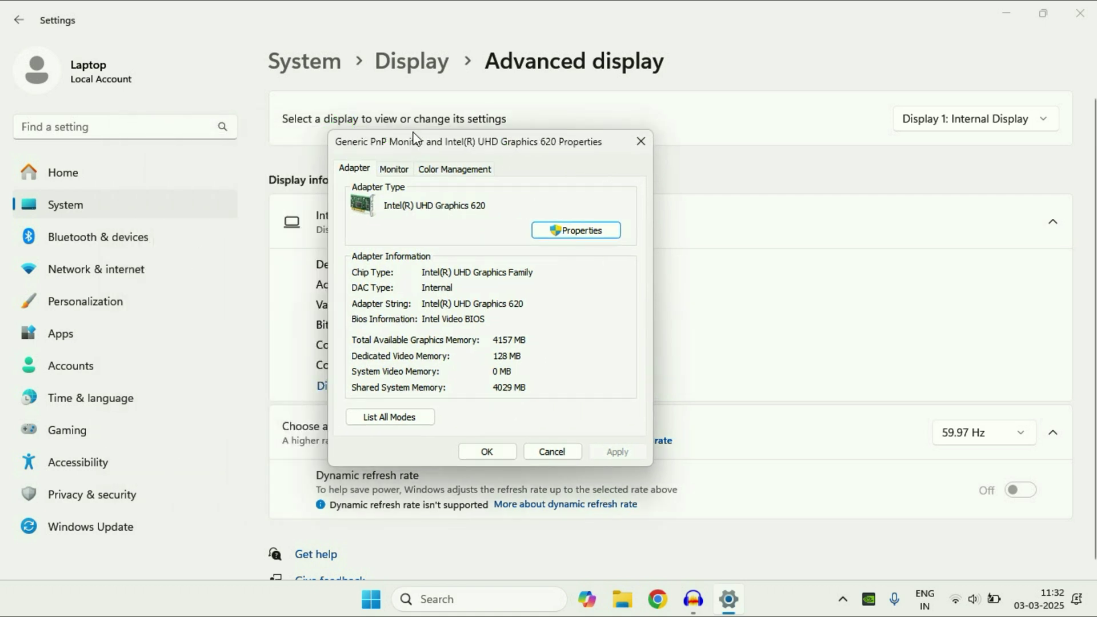
{"action": "left_click", "coordinate": [400, 170]}
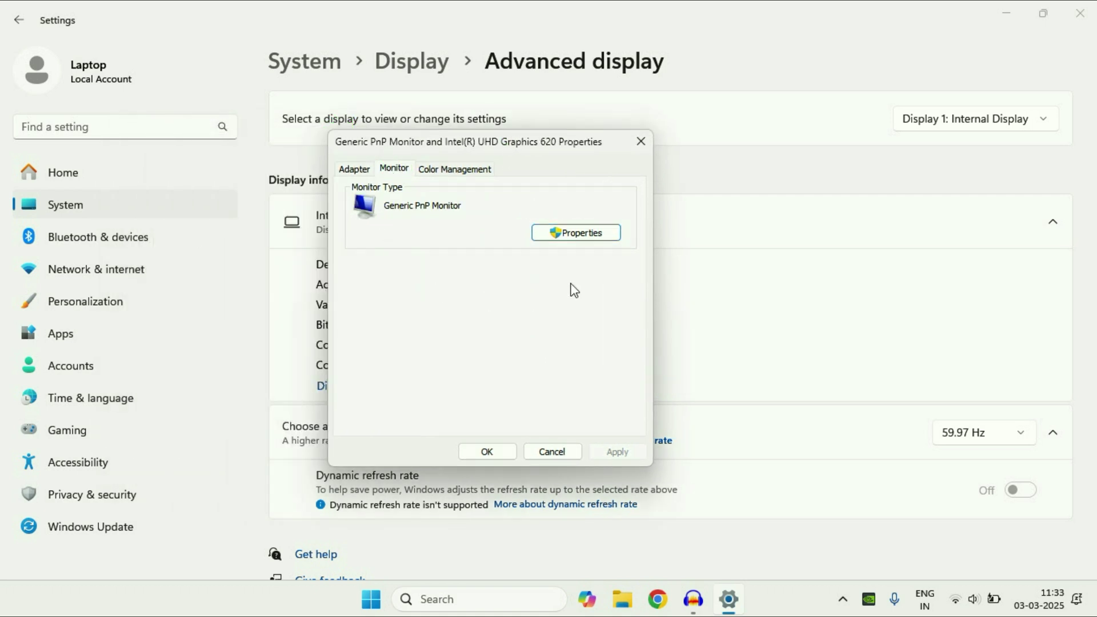
{"action": "left_click", "coordinate": [552, 235]}
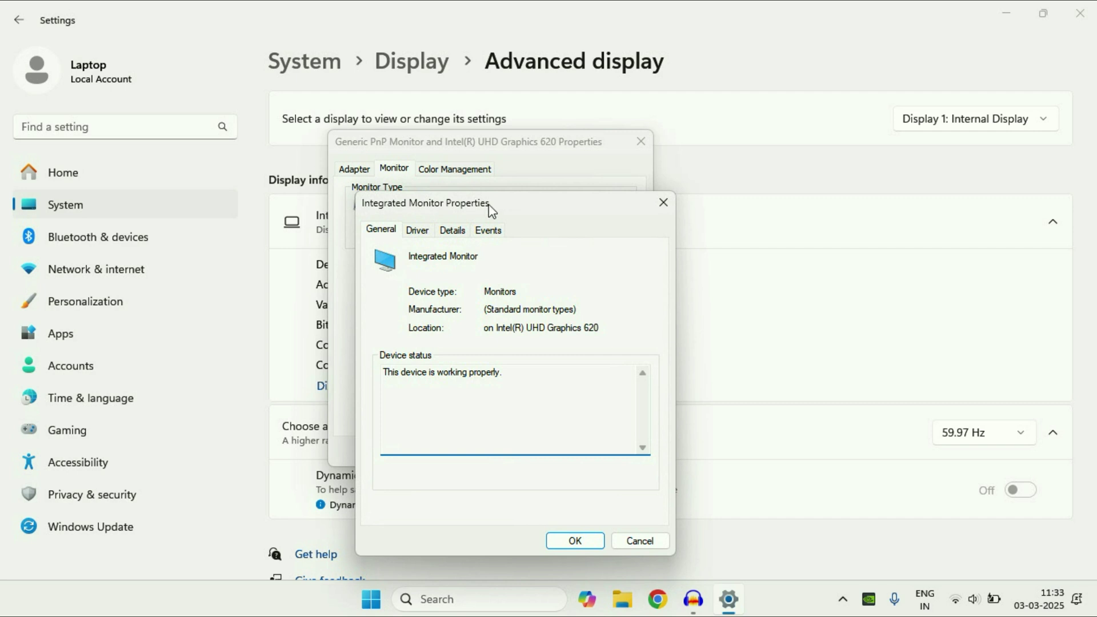
{"action": "left_click", "coordinate": [417, 230]}
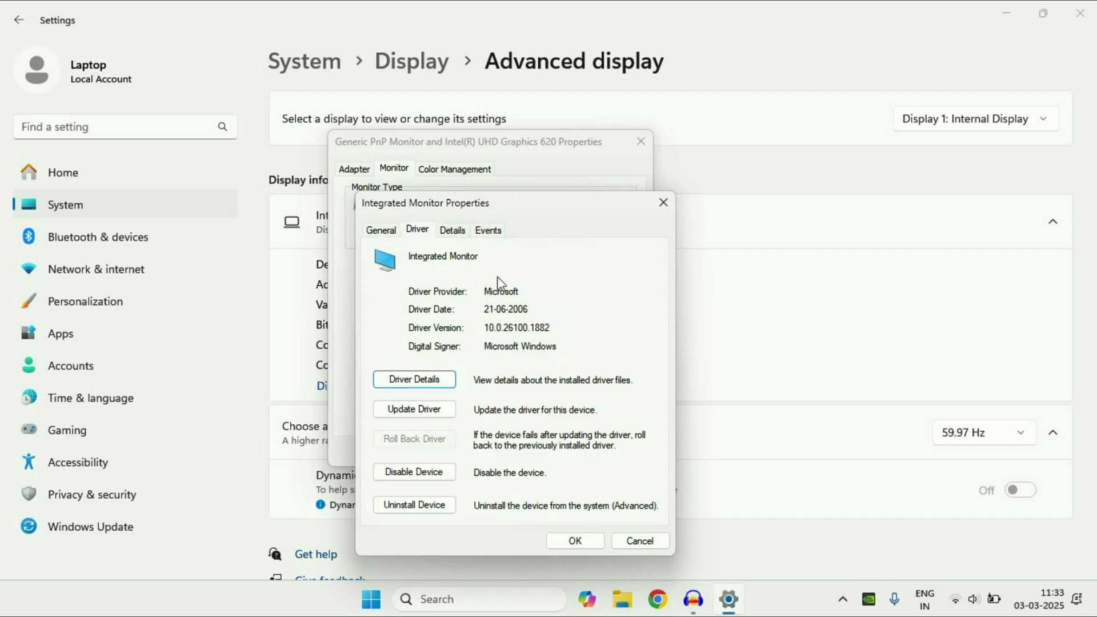
{"action": "left_click", "coordinate": [422, 510]}
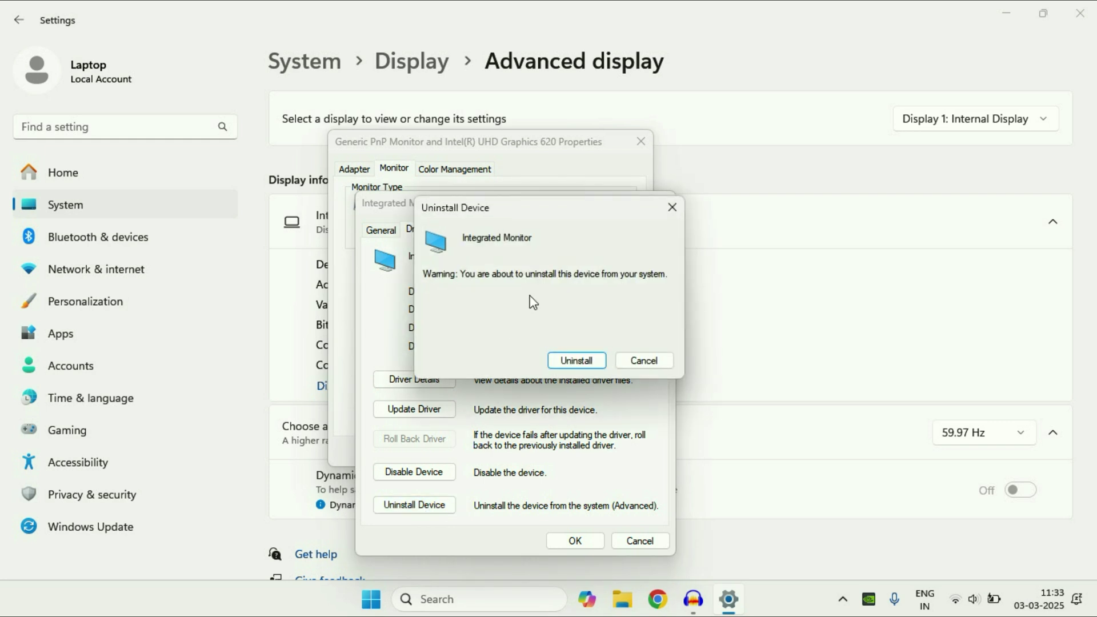